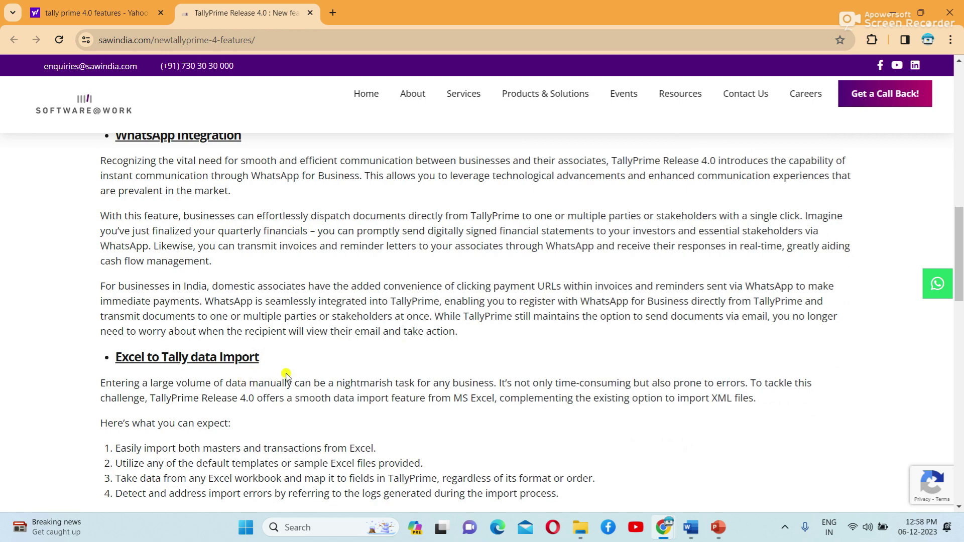
Read the WhatsApp Integration section of the TallyPrime Release 4.0 features article.
scroll(286, 376, up, 5)
scroll(286, 376, down, 1)
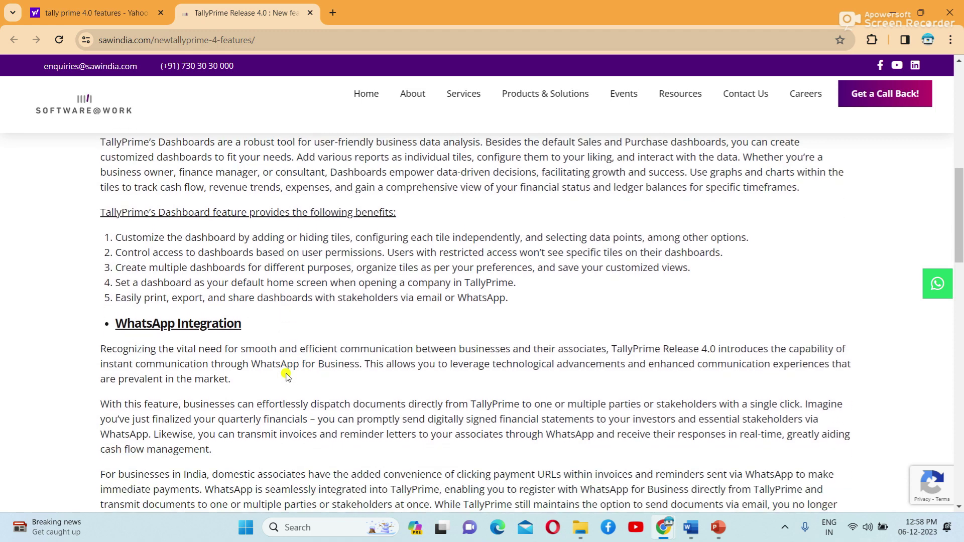
scroll(286, 376, up, 1)
scroll(286, 376, down, 3)
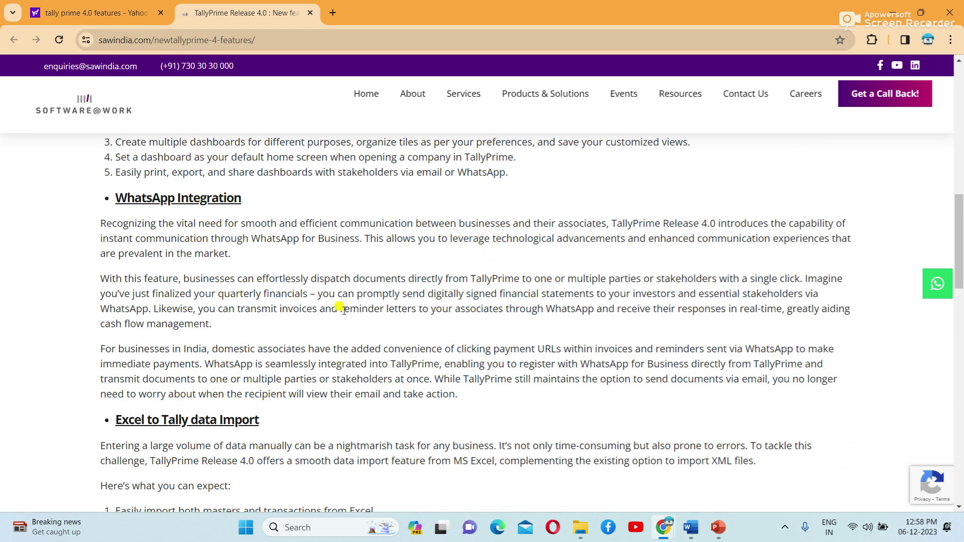
Minimize the open browser and presentation windows, and open a new maximized Google Chrome window from the desktop.
click(898, 10)
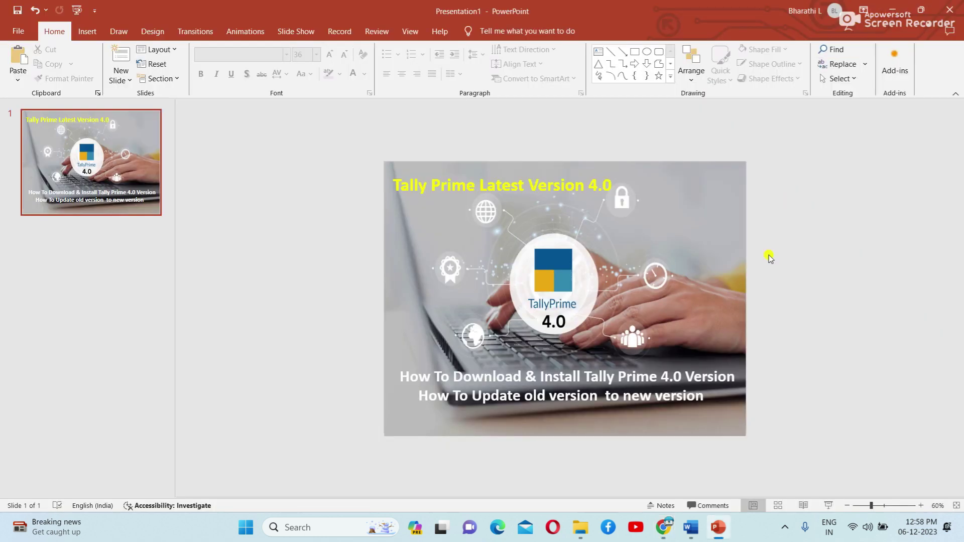
click(898, 8)
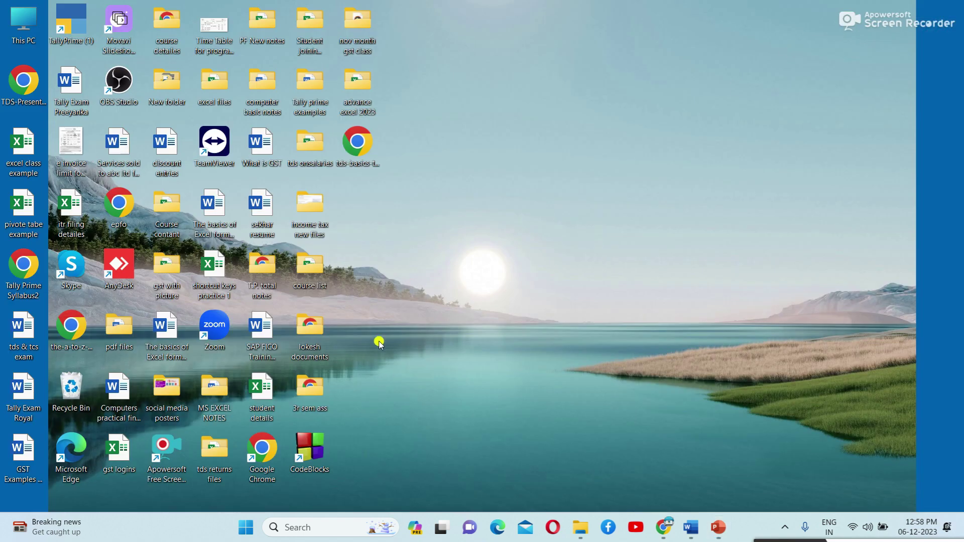
double_click(265, 449)
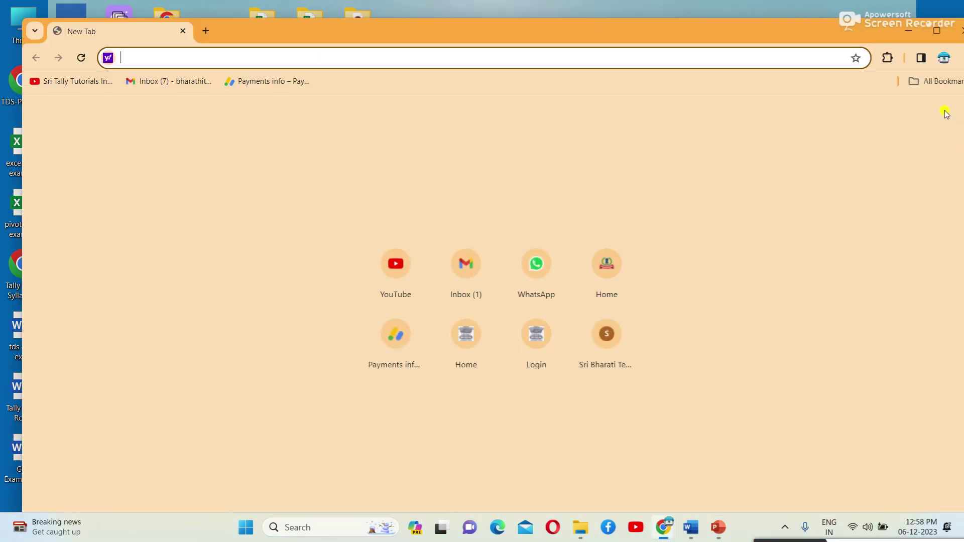
click(944, 31)
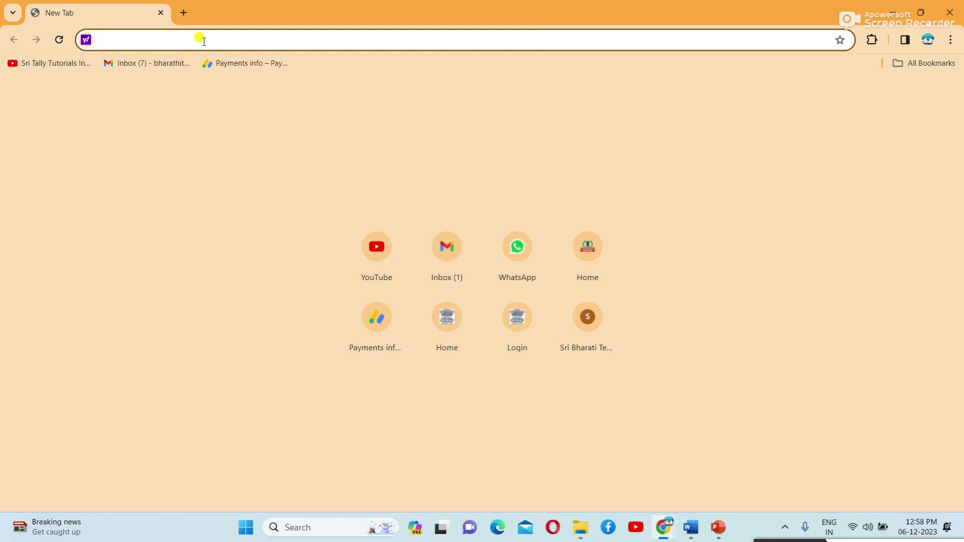
text(www)
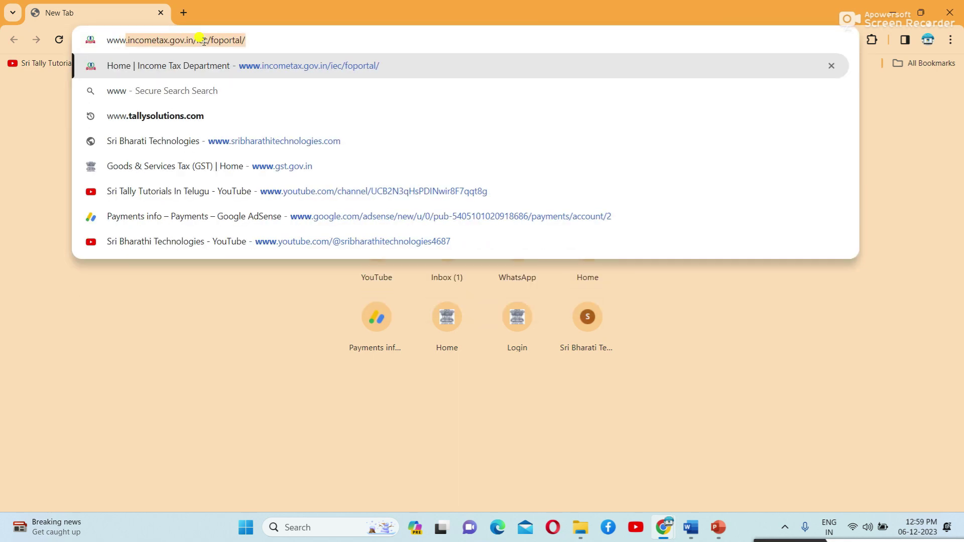
text(.tall)
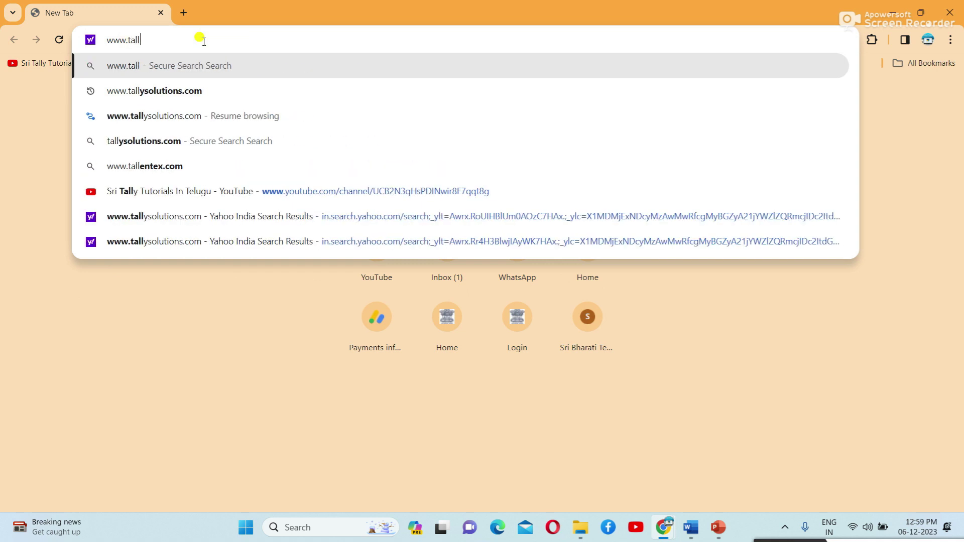
text(yso)
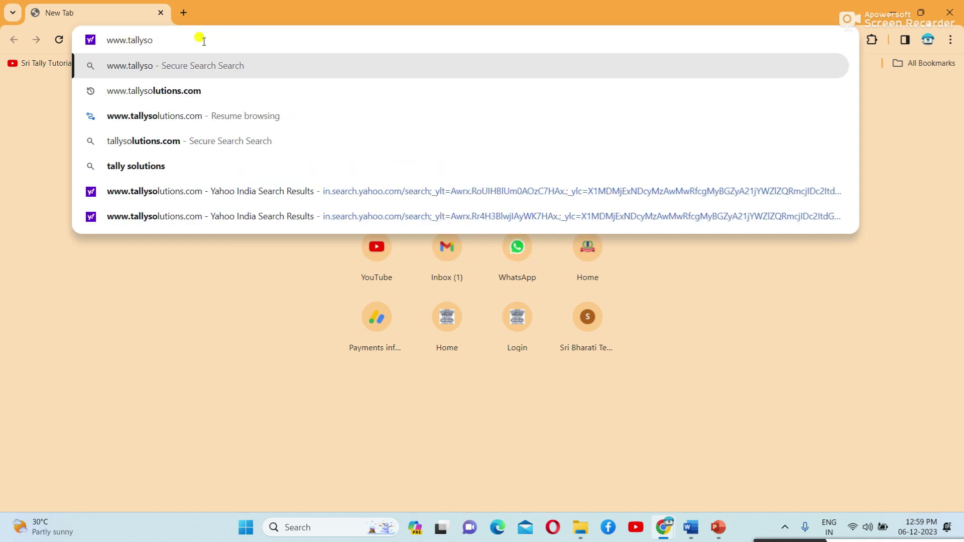
text(l)
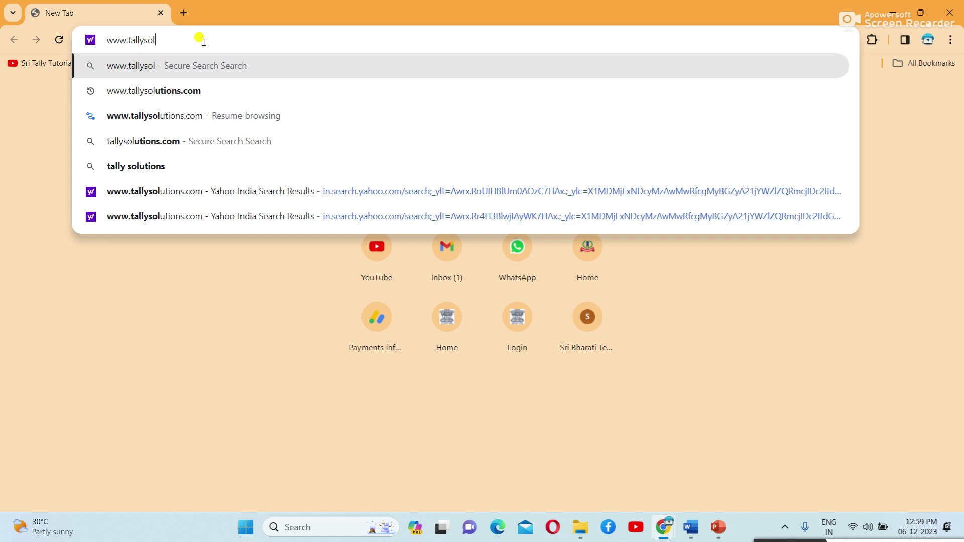
text(utio)
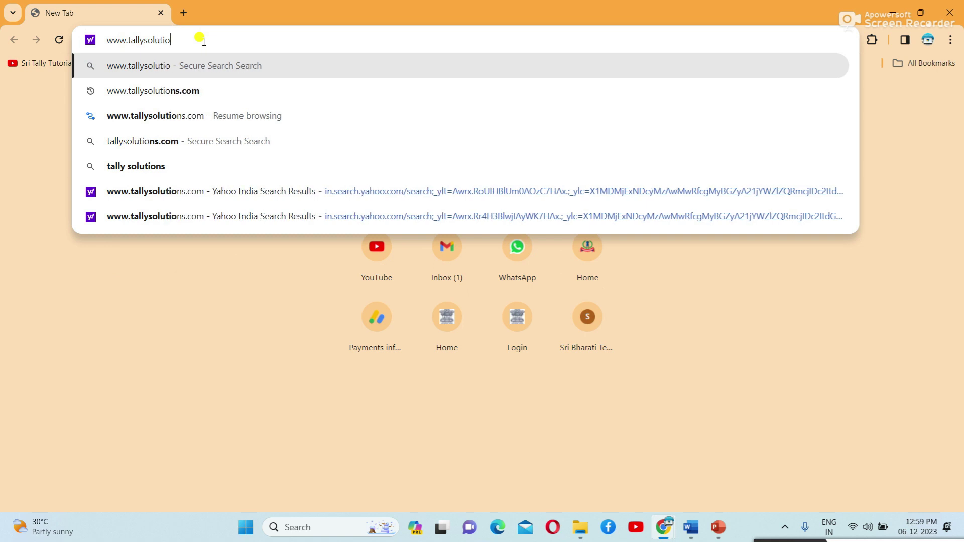
text(ns.com)
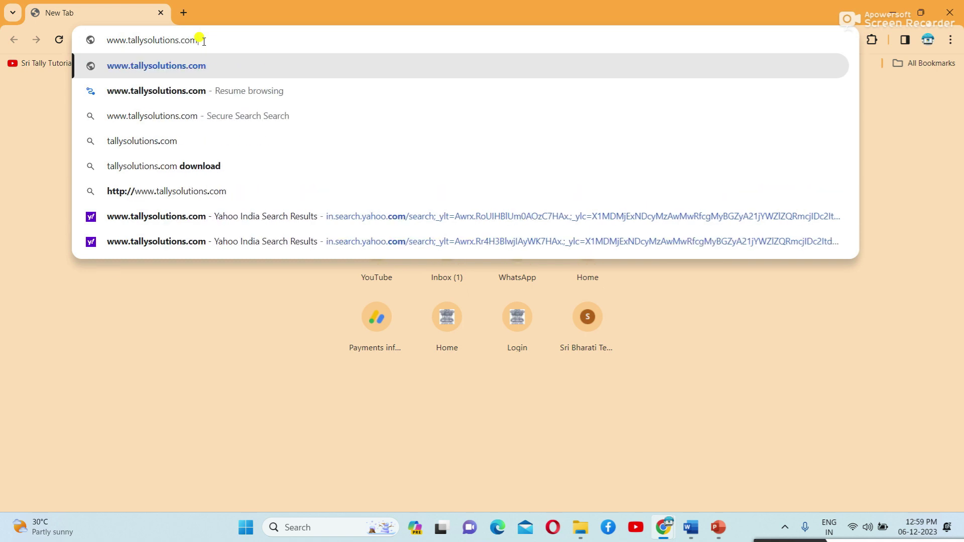
key(Return)
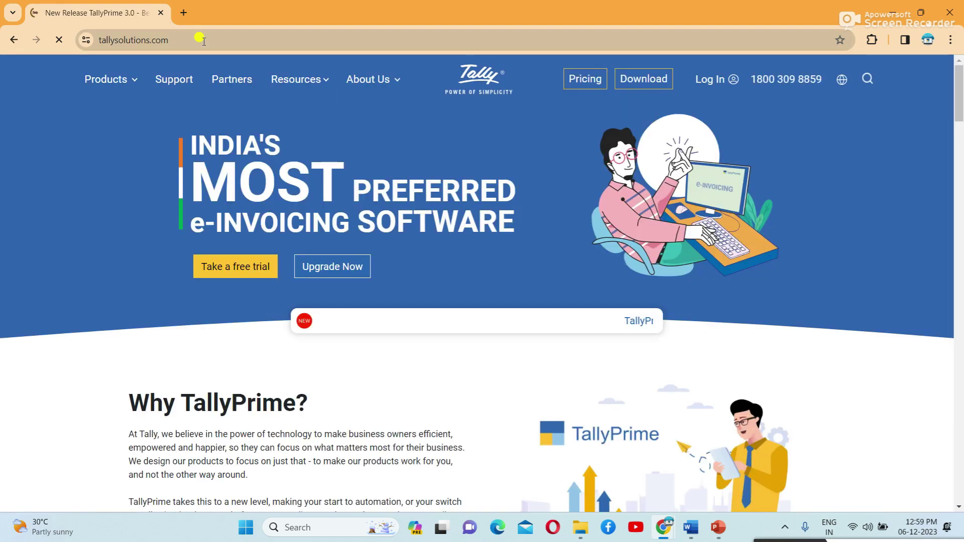
Look over the Tally homepage and go to the TallyPrime 4.0 Beta download page.
scroll(243, 202, down, 15)
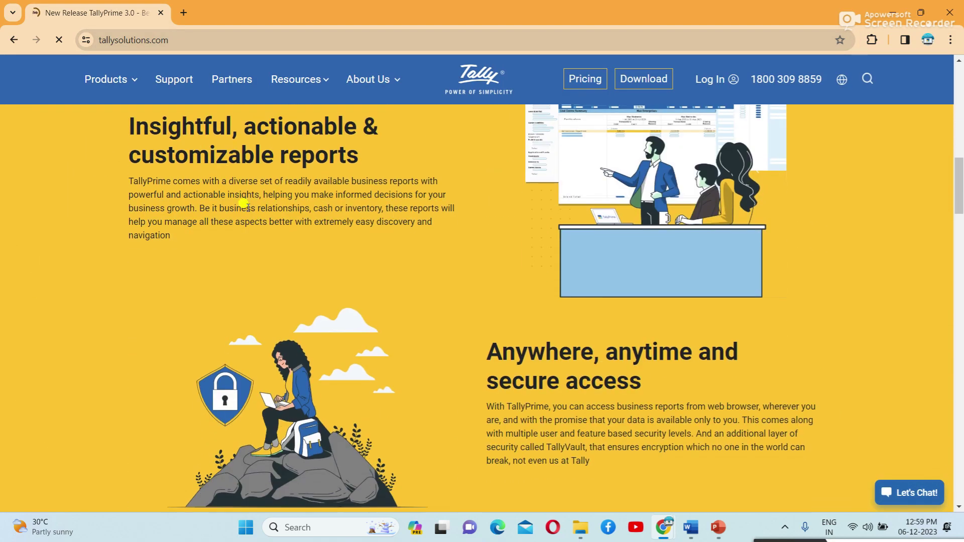
scroll(250, 215, up, 8)
scroll(251, 215, up, 6)
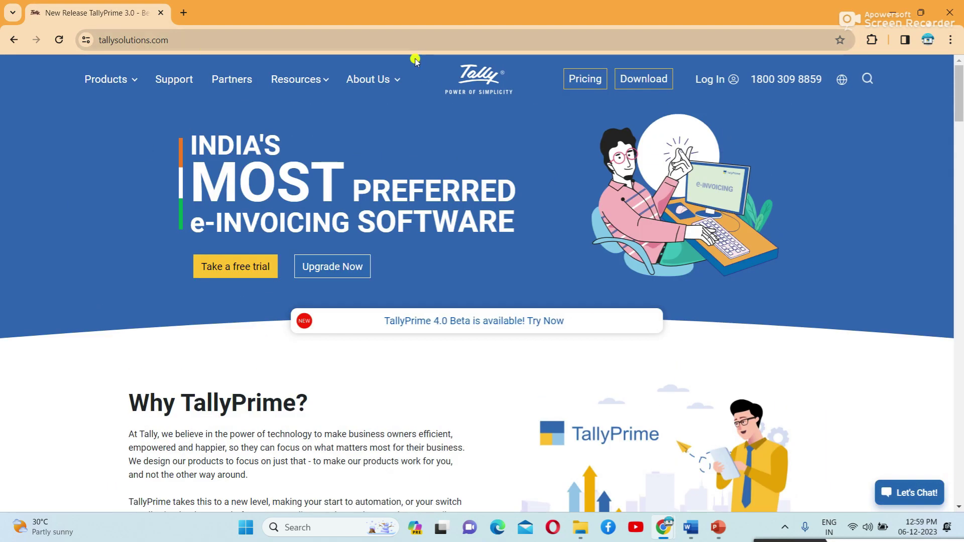
click(642, 84)
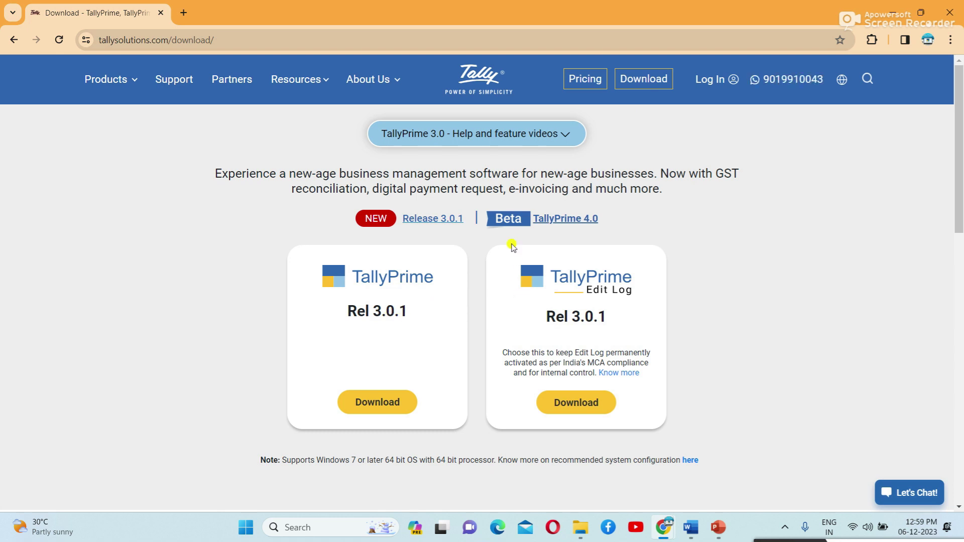
click(575, 219)
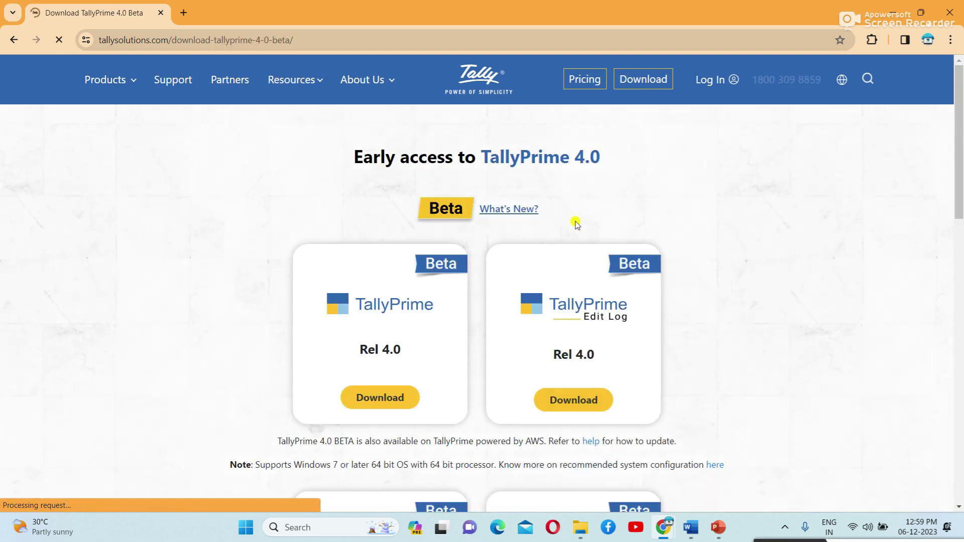
Download TallyPrime Rel 4.0 (the standard edition, not Edit Log), run the downloaded setup (5).exe and allow it to make changes.
scroll(413, 250, down, 1)
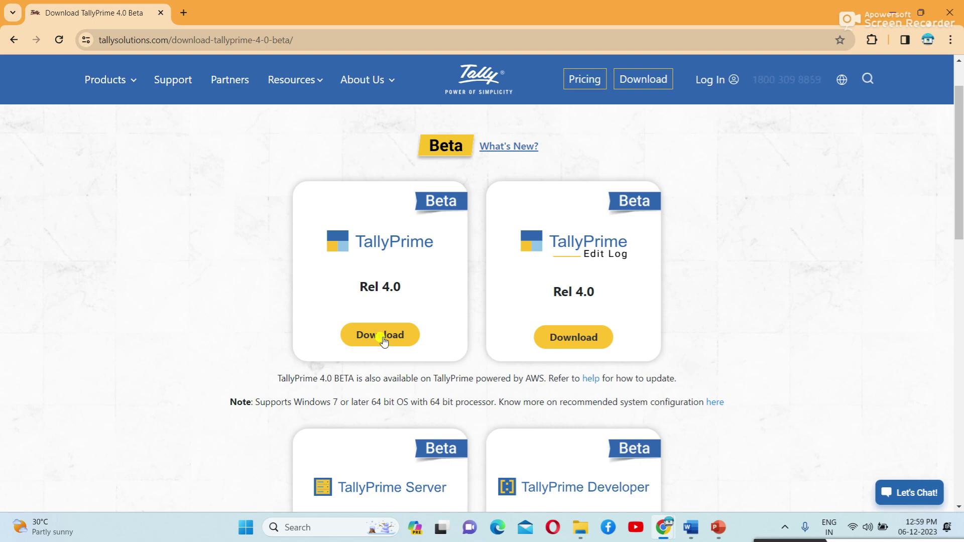
click(382, 340)
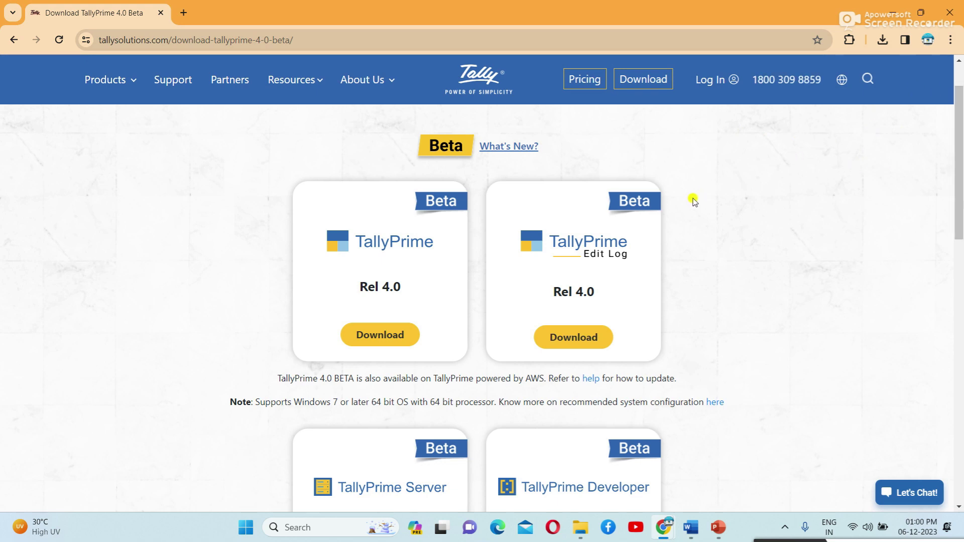
click(882, 39)
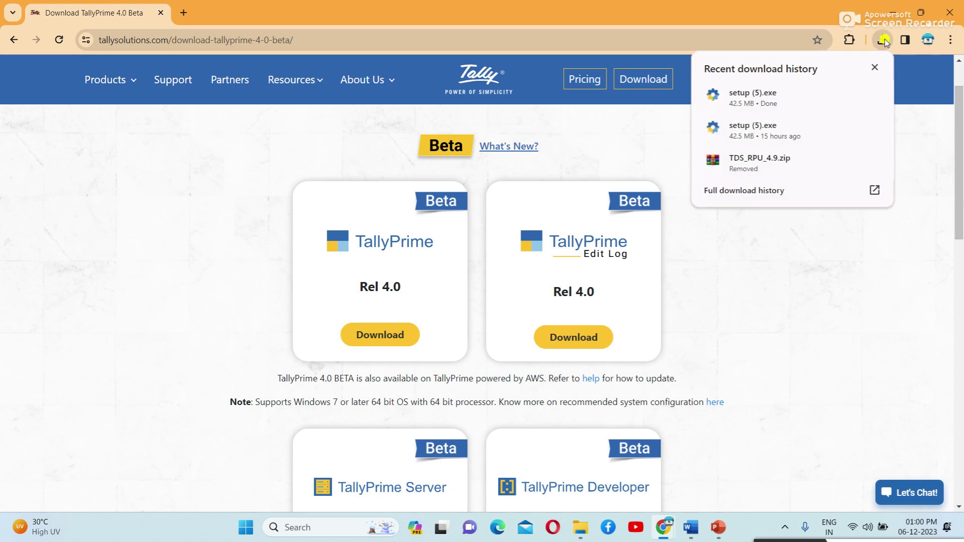
click(771, 97)
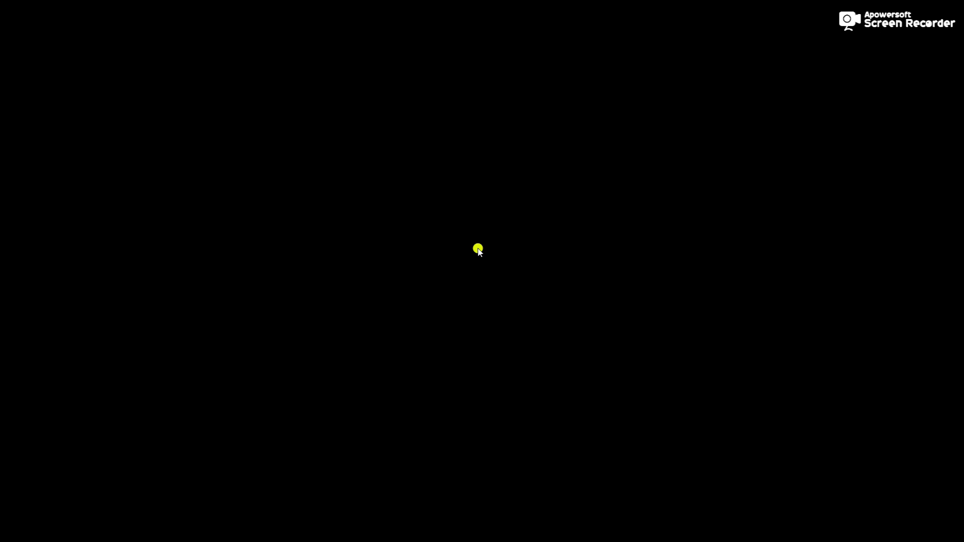
click(430, 370)
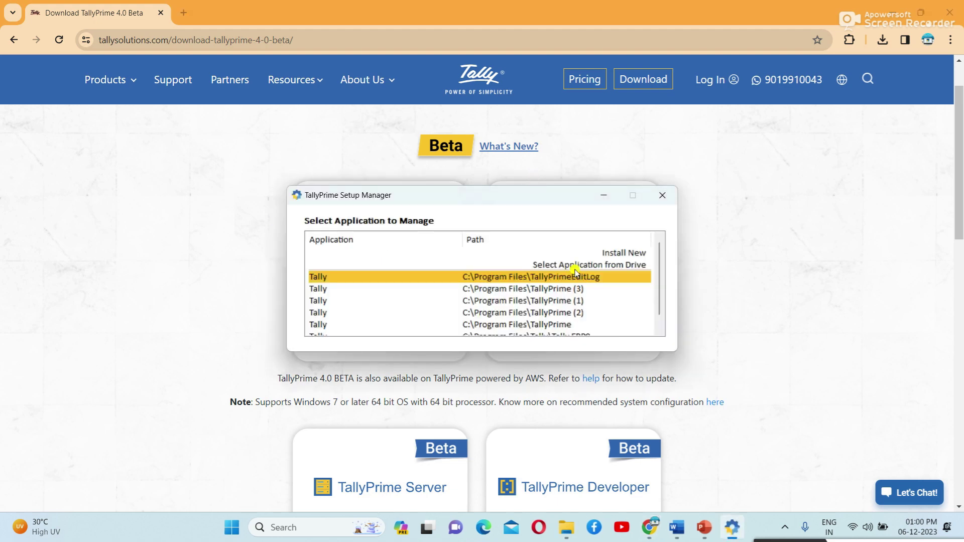
Update the existing Tally application in C:\Program Files\TallyPrimeEditLog to TallyPrime release 4.0.
scroll(575, 272, down, 1)
scroll(575, 279, up, 1)
click(507, 281)
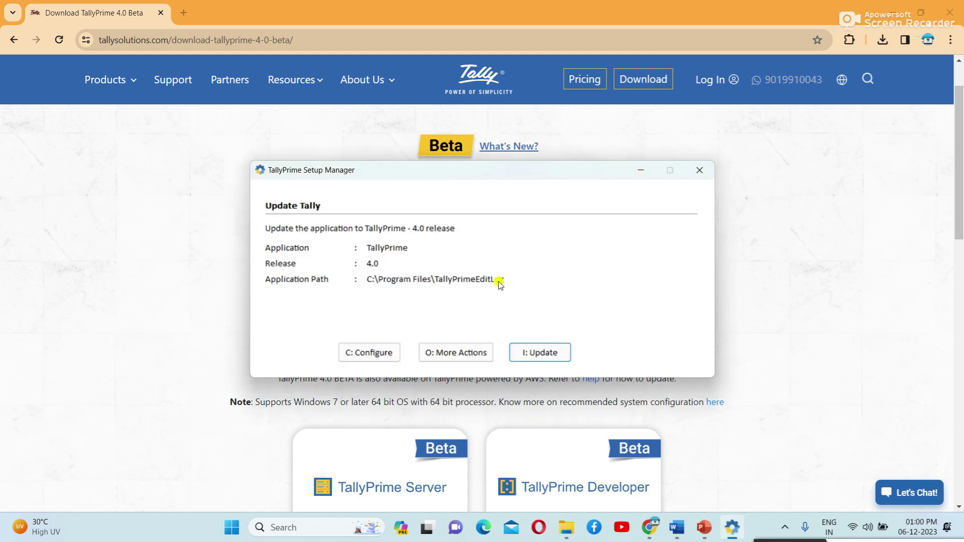
click(385, 354)
click(523, 280)
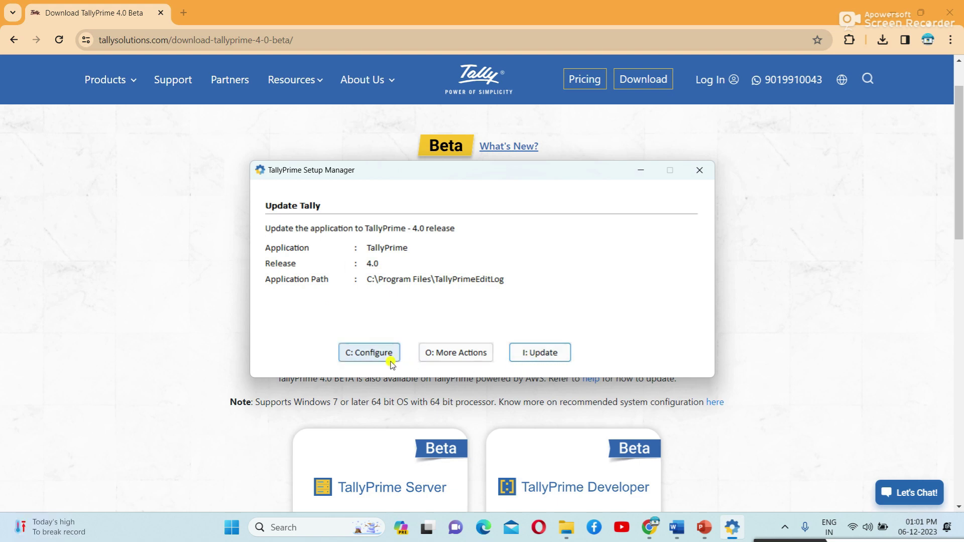
click(536, 358)
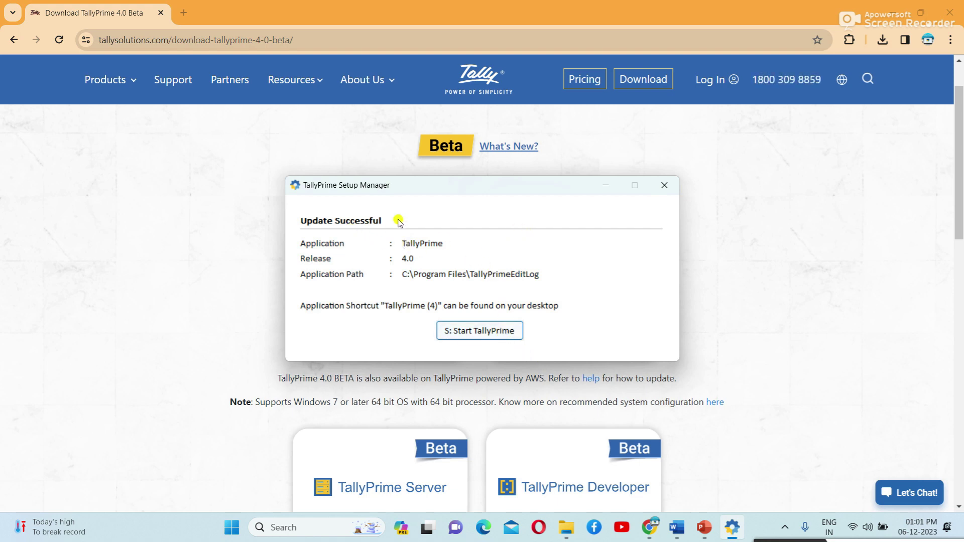
Start the updated TallyPrime and continue in Educational Mode.
click(483, 335)
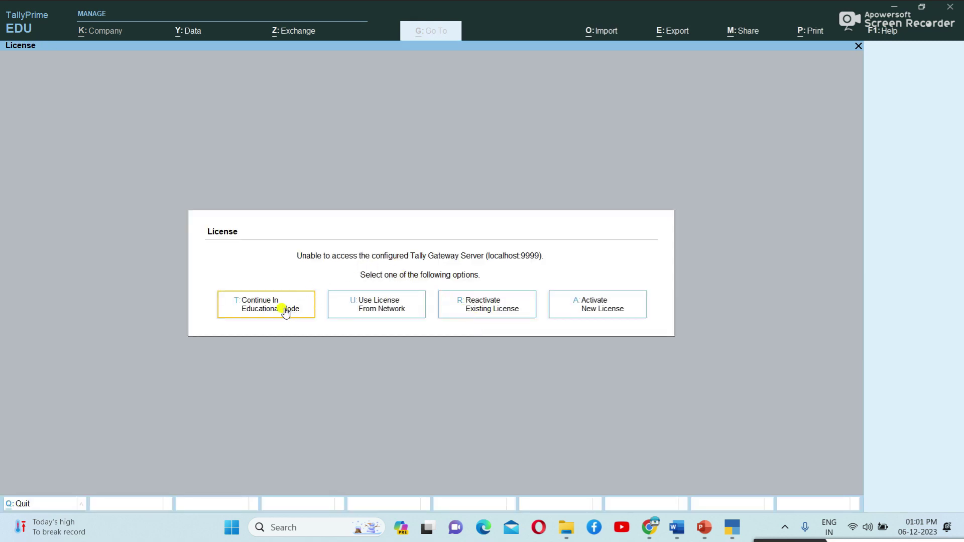
click(260, 303)
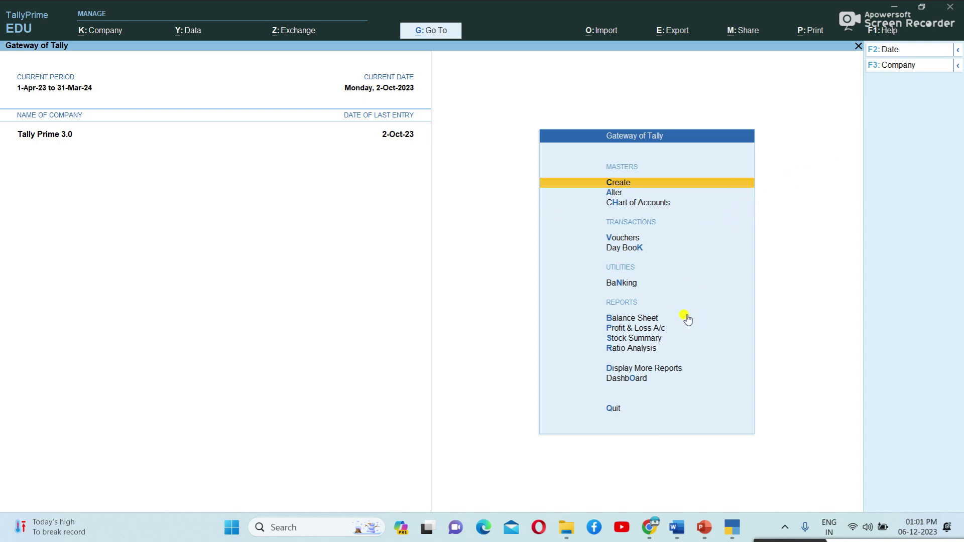
View the Dashboard report with its sales, purchase and cash flow tiles, and return to the Gateway of Tally.
key(Down)
key(Down)
key(Down)
key(Down)
key(Down)
key(Down)
key(Down)
key(Down)
key(Down)
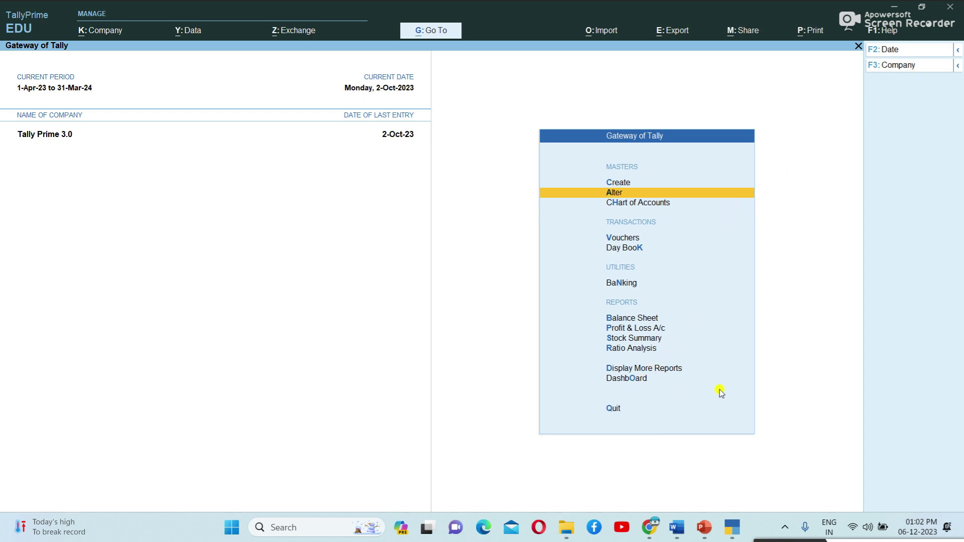
key(Down)
key(Down)
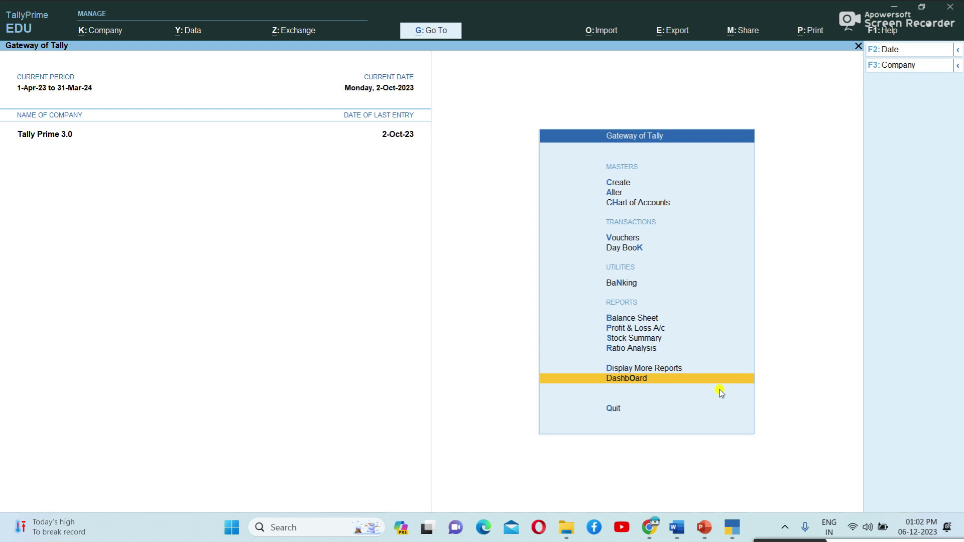
click(630, 382)
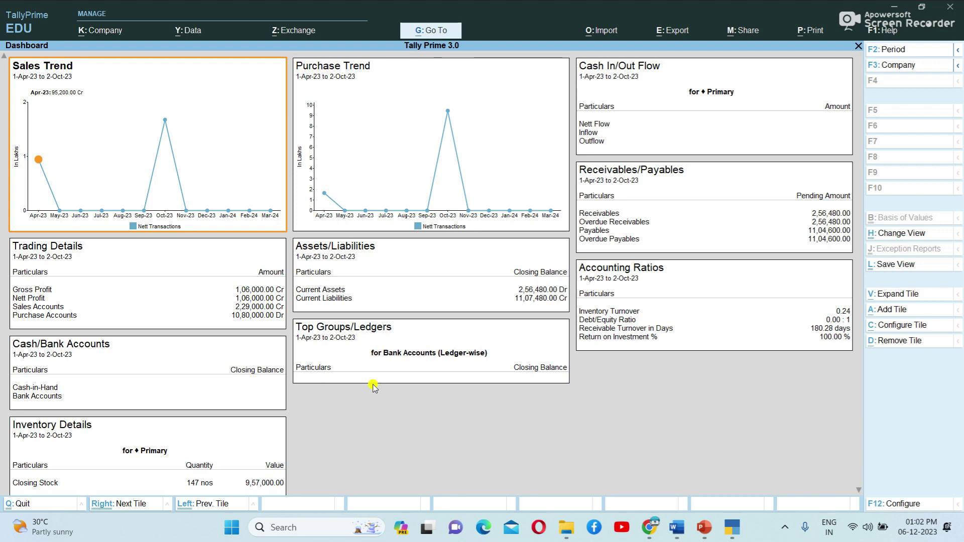
key(Escape)
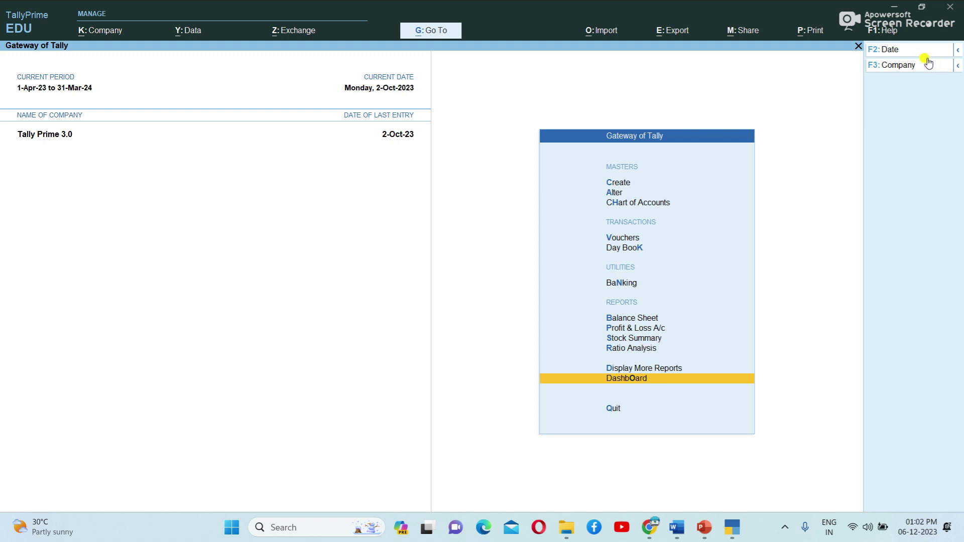
Examine the WhatsApp options for sharing and the company data options for importing, leaving both without choosing anything.
click(743, 30)
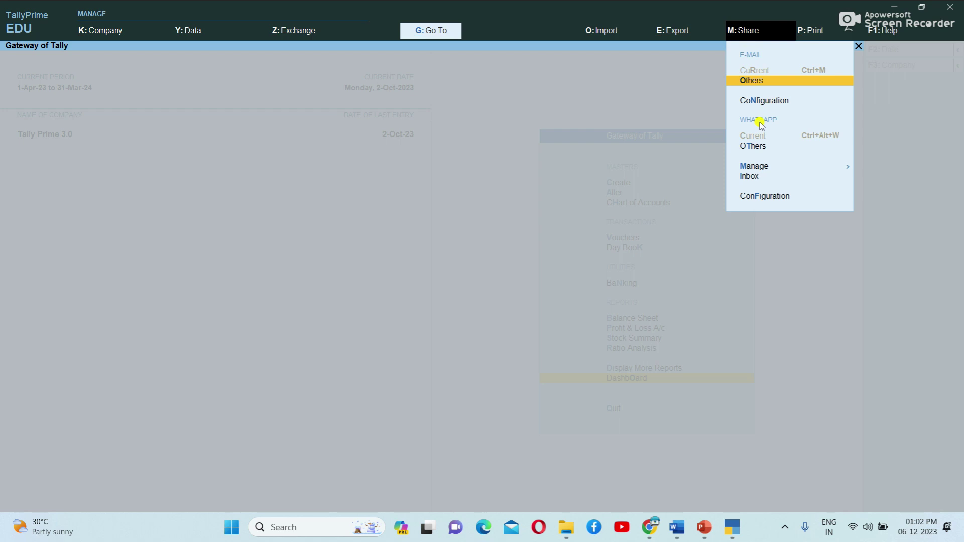
click(662, 109)
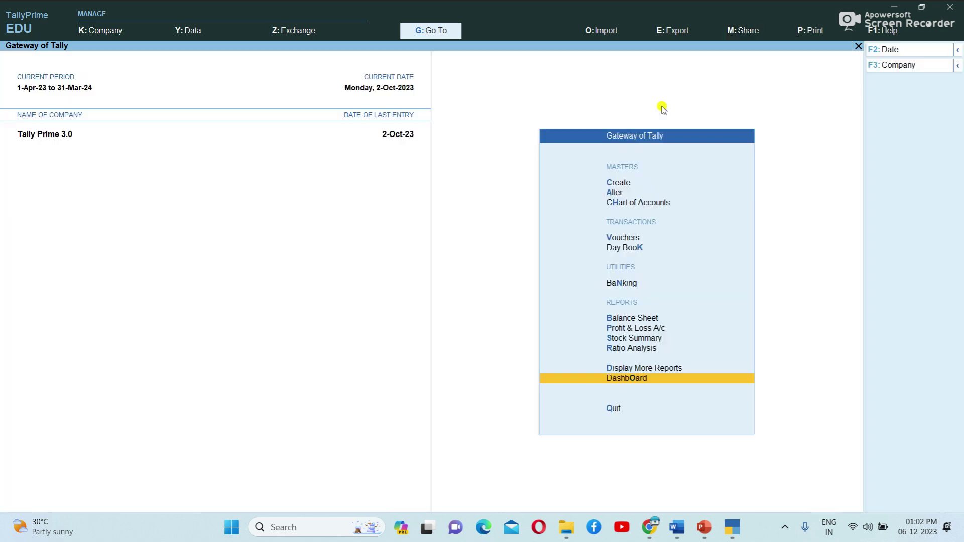
click(601, 32)
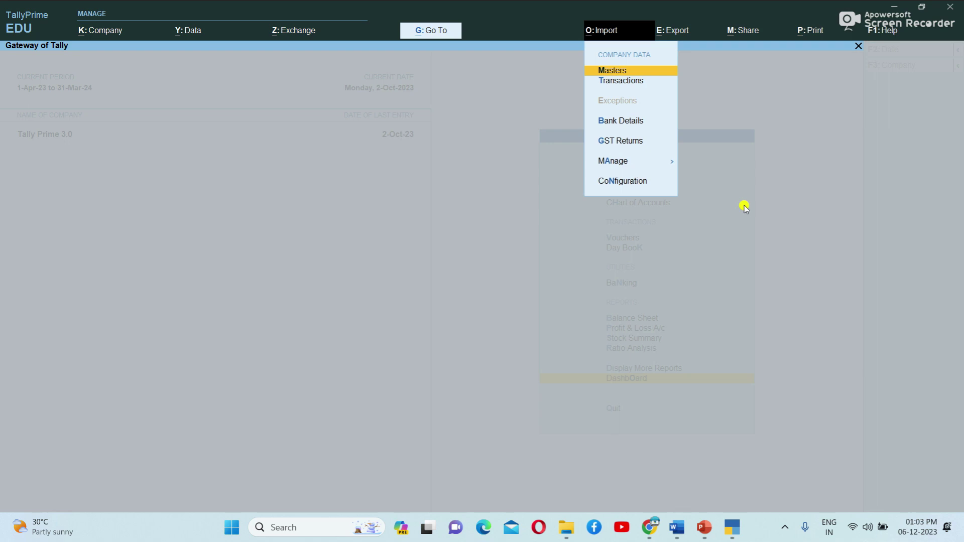
key(Escape)
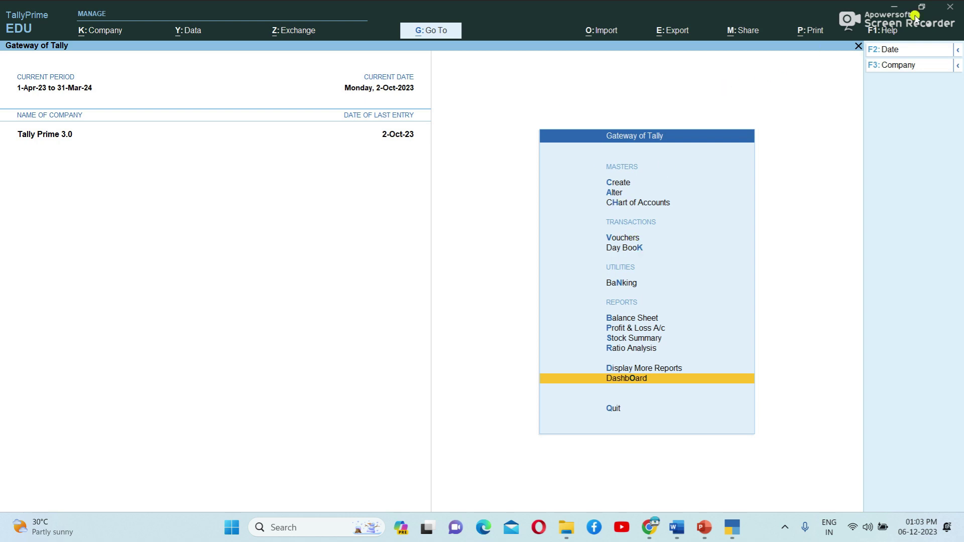
Load the company Ganga Enterprises from the C:\Users\Public\TallyPrime\data folder, keeping Tally Prime 3.0 open as well.
click(885, 65)
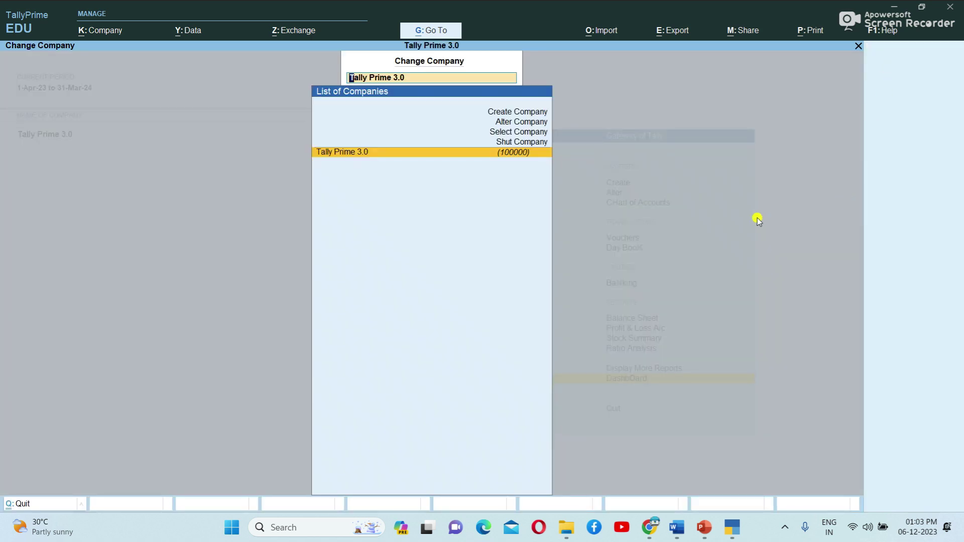
key(Up)
key(Up)
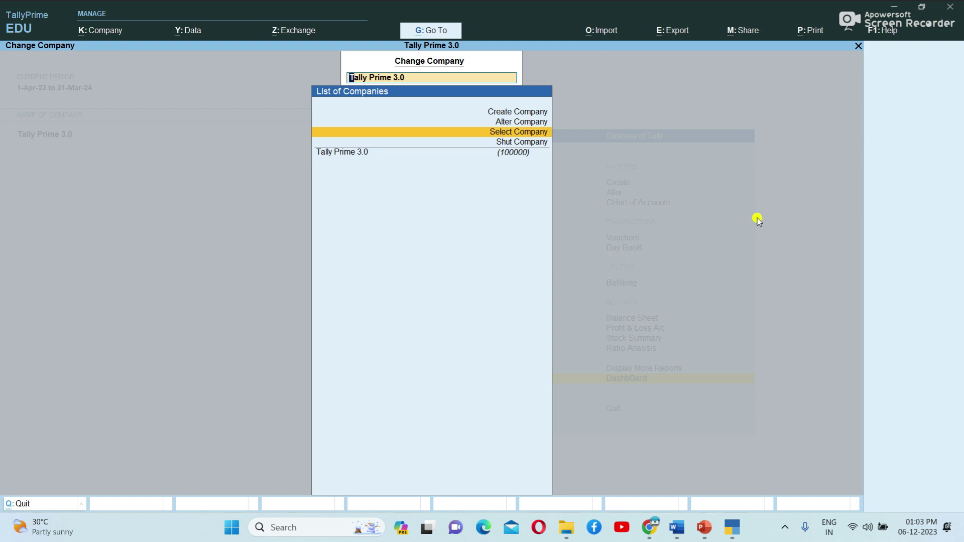
key(Return)
key(Down)
key(Down)
key(Down)
key(Down)
key(Down)
key(Down)
key(Down)
key(Down)
key(Down)
key(Down)
key(Down)
key(Down)
key(Down)
key(Down)
key(Down)
key(Down)
key(Down)
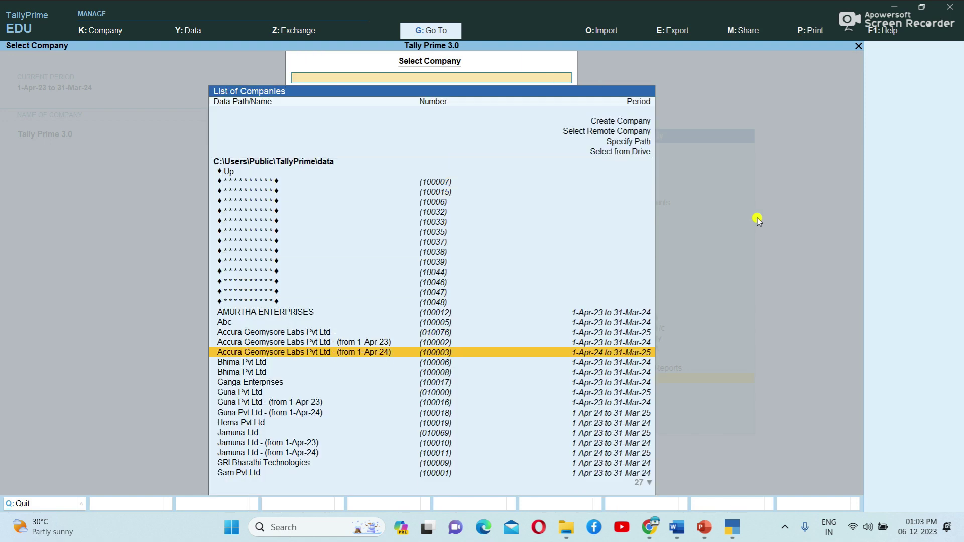
key(Down)
key(Down)
key(Down)
key(Down)
key(Down)
key(Down)
key(Down)
key(Down)
key(Down)
key(Down)
key(Down)
key(Down)
key(Down)
key(Down)
key(Down)
key(Down)
key(Down)
key(Down)
key(Down)
key(Down)
key(Up)
key(Up)
key(Up)
key(Up)
key(Up)
key(Up)
key(Up)
key(Up)
key(Up)
key(Up)
key(Up)
key(Up)
key(Up)
key(Up)
key(Up)
key(Up)
key(Up)
key(Up)
key(Up)
key(Up)
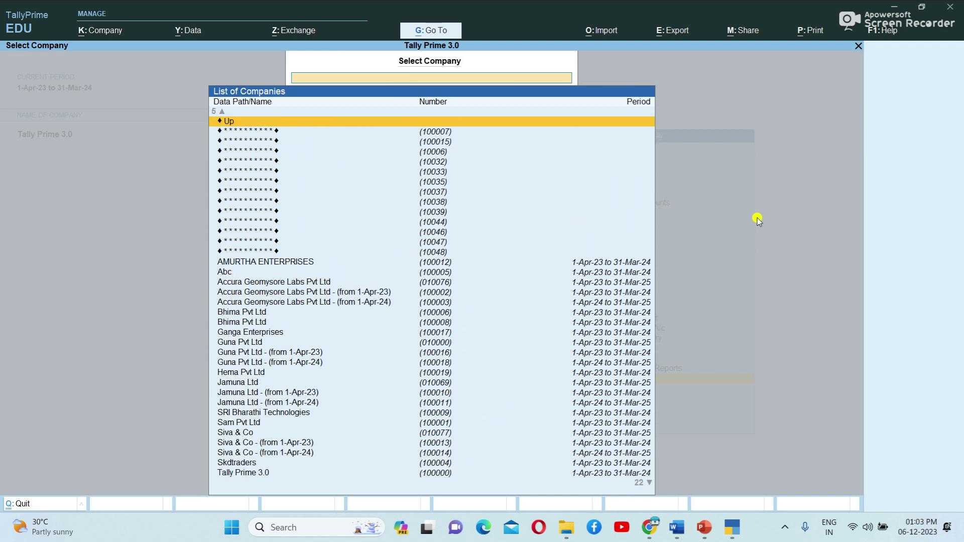
key(Up)
key(Down)
key(Down)
key(Down)
key(Down)
key(Down)
key(Down)
key(Down)
key(Down)
key(Down)
key(Down)
key(Down)
key(Down)
key(Down)
key(Down)
key(Down)
key(Down)
key(Down)
key(Down)
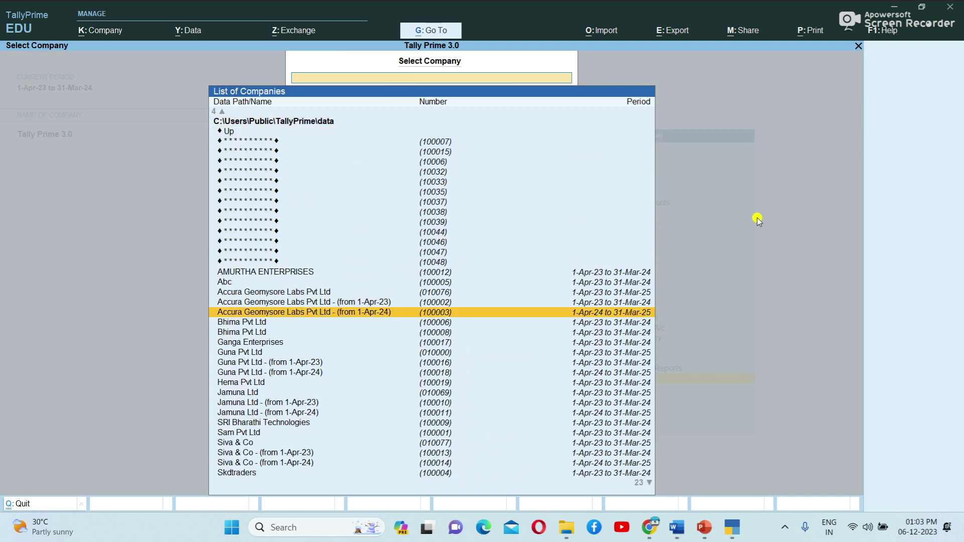
key(Down)
key(Down)
key(Down)
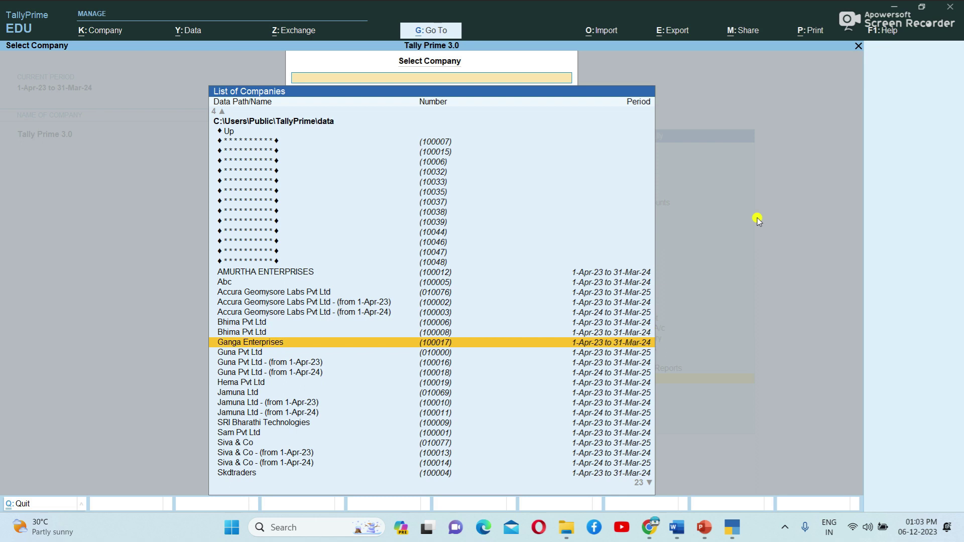
key(Return)
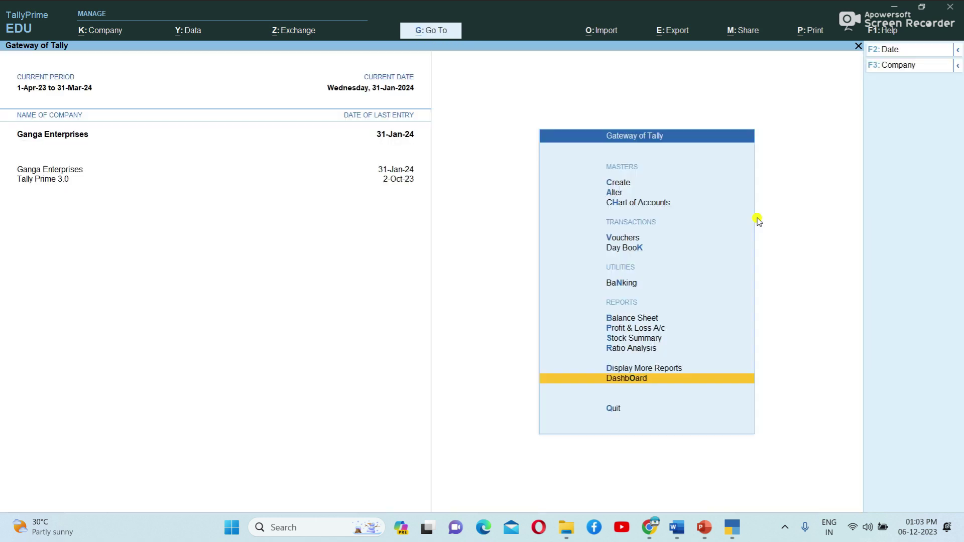